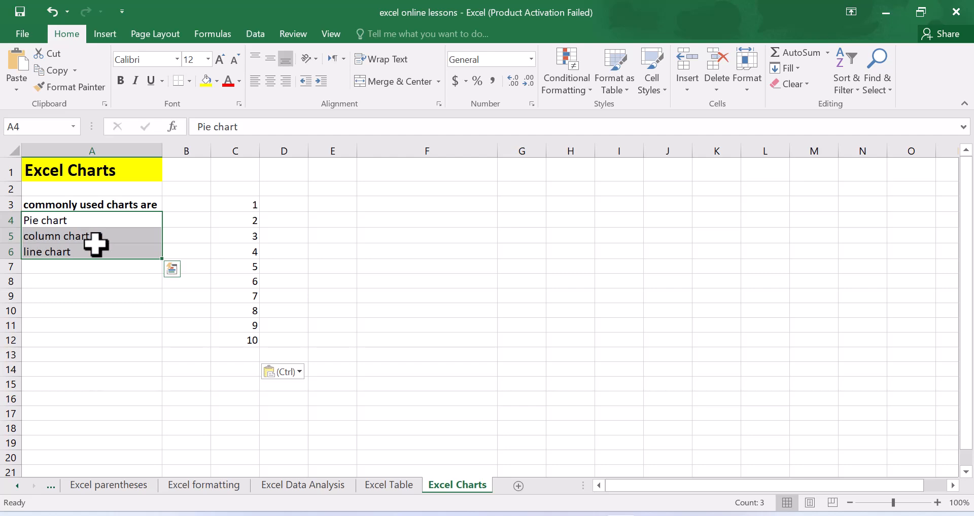
pyautogui.click(70, 266)
pyautogui.click(96, 172)
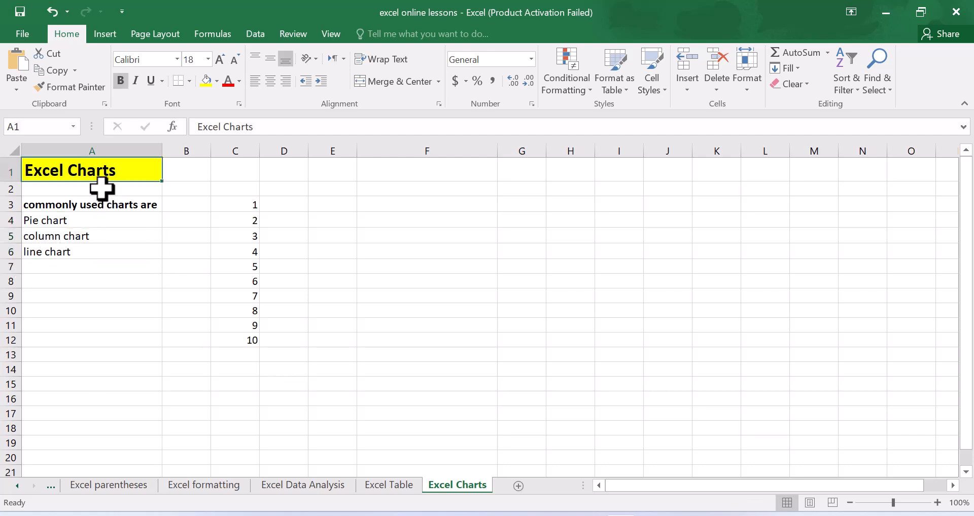
pyautogui.click(157, 222)
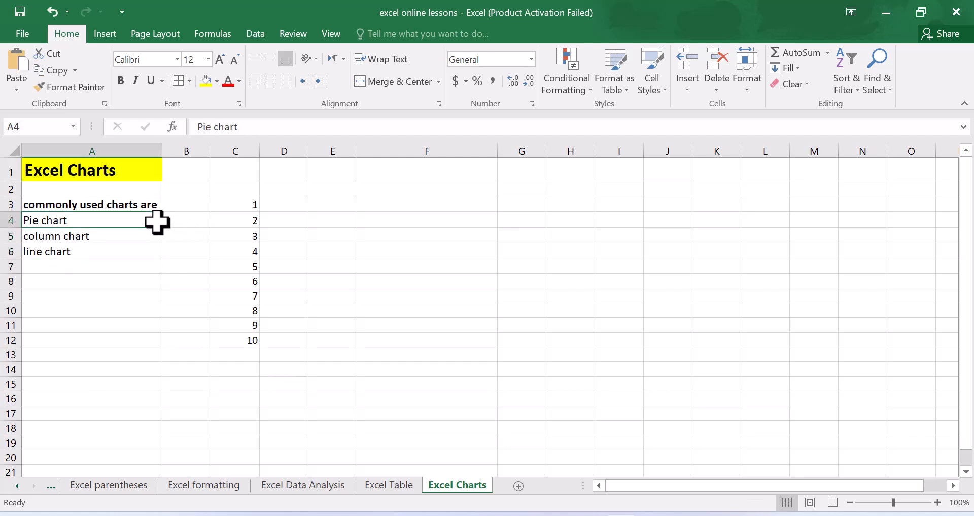
pyautogui.click(131, 252)
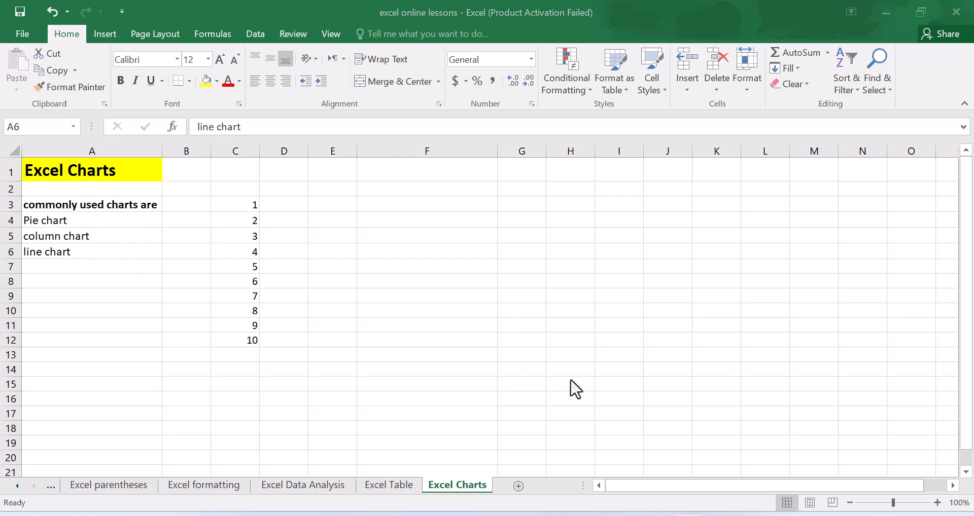
pyautogui.click(330, 252)
# Step: Review the recommended chart types for the numbers in C3:C12 without inserting a chart
pyautogui.moveTo(238, 203); pyautogui.dragTo(253, 344)
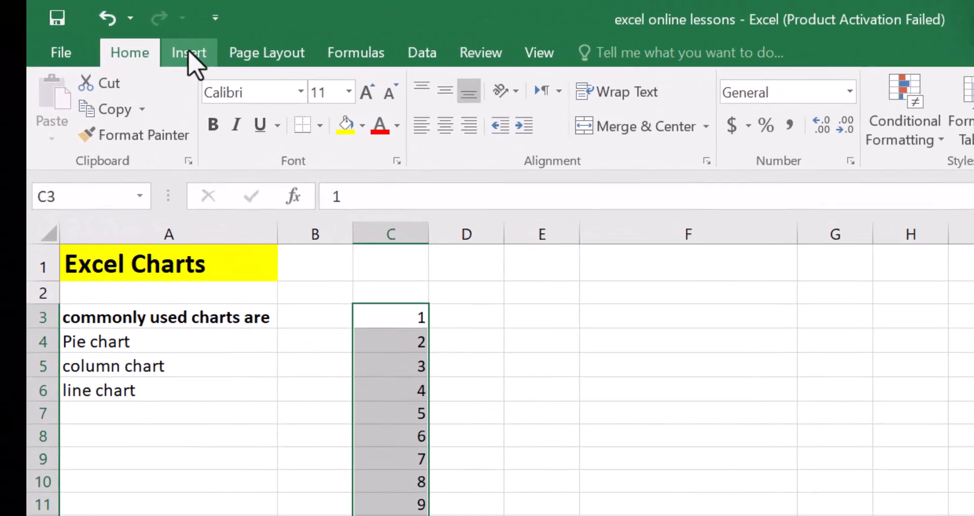
pyautogui.click(104, 33)
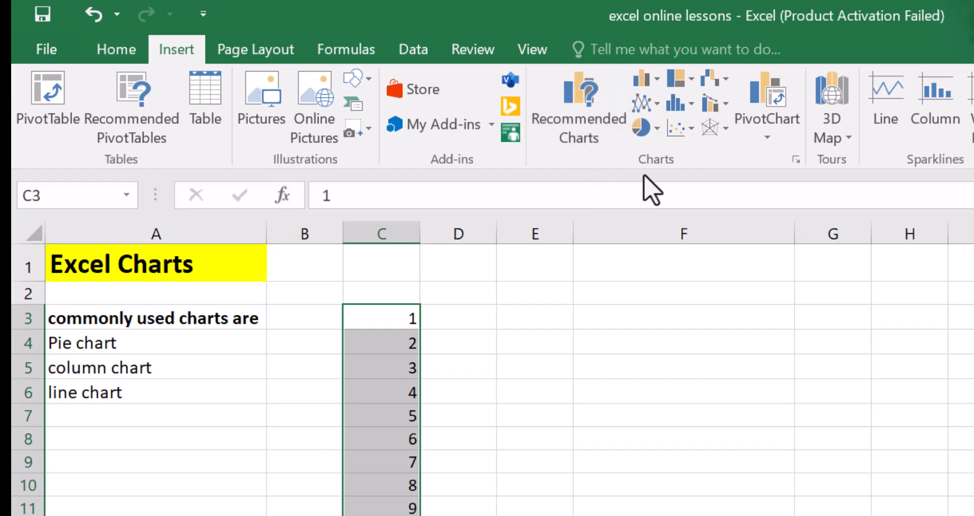
pyautogui.click(613, 142)
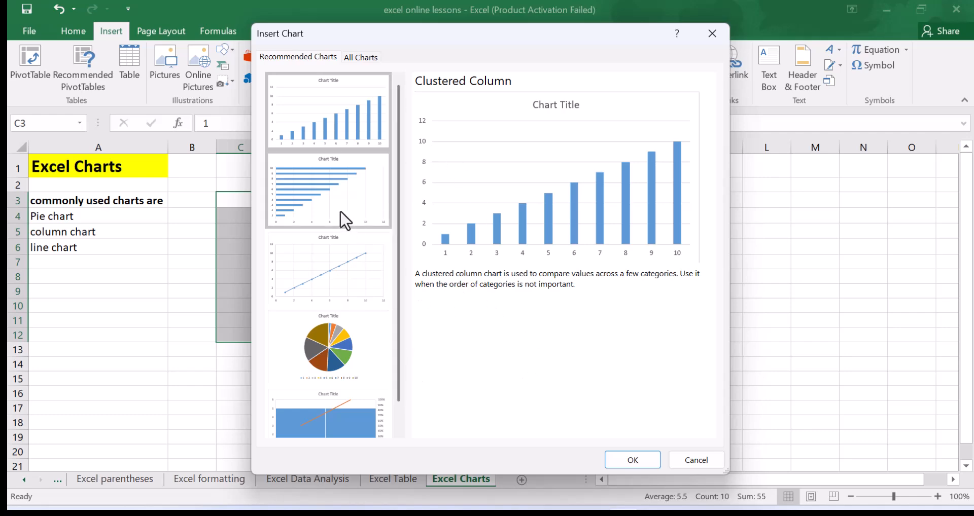
pyautogui.click(693, 460)
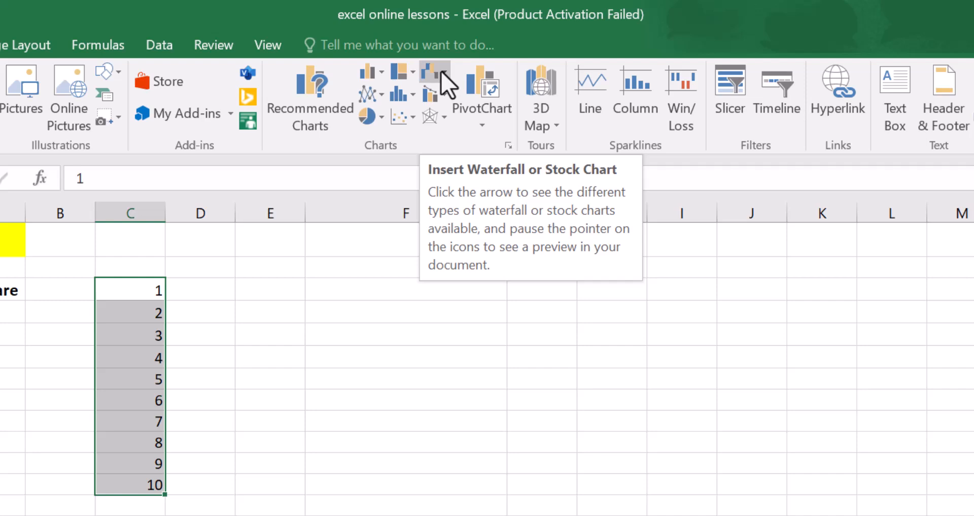
# Step: Browse the available chart types for C3:C12, including the surface and radar, scatter, pie and line galleries
pyautogui.click(445, 118)
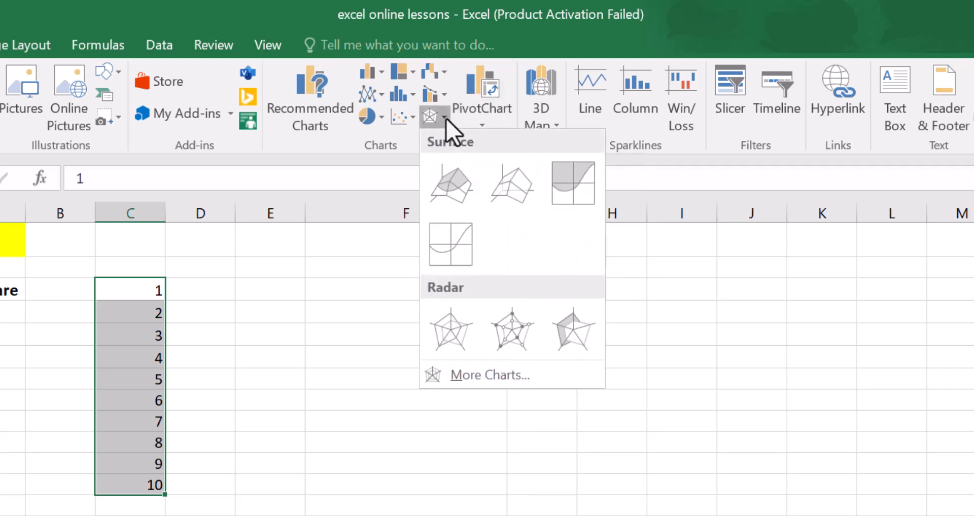
pyautogui.click(412, 121)
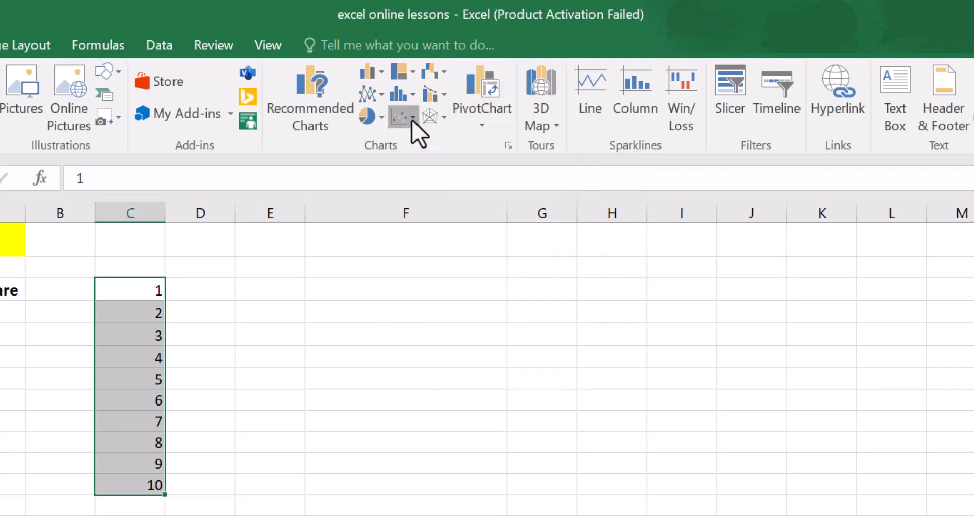
pyautogui.click(379, 119)
pyautogui.click(380, 120)
pyautogui.click(380, 96)
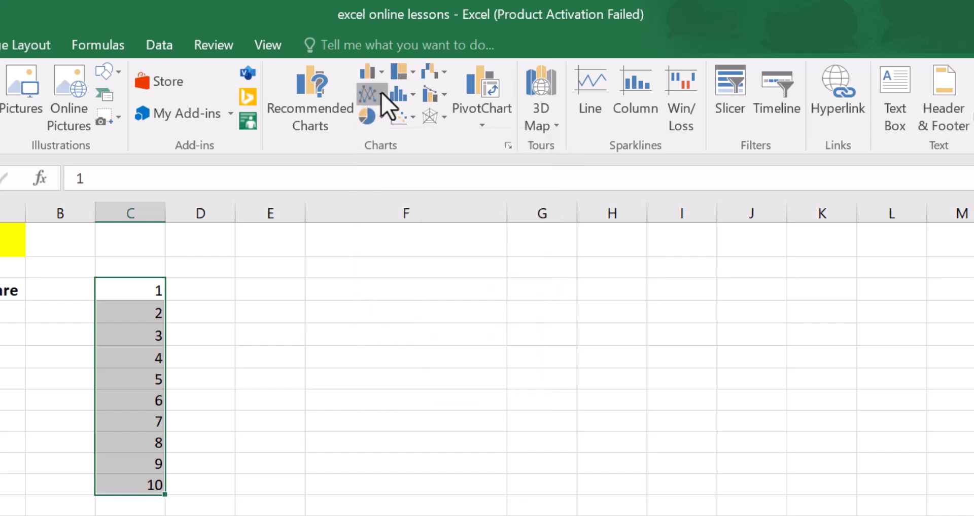
pyautogui.click(382, 97)
pyautogui.click(389, 155)
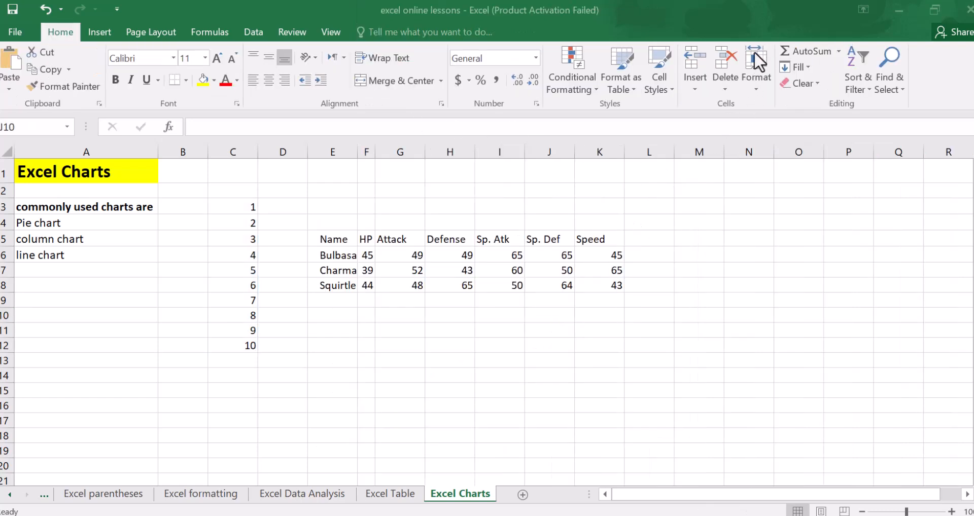
# Step: Insert a 2-D clustered column chart from the stats table in E5:K8 and move it up beside the table's first columns
pyautogui.click(479, 280)
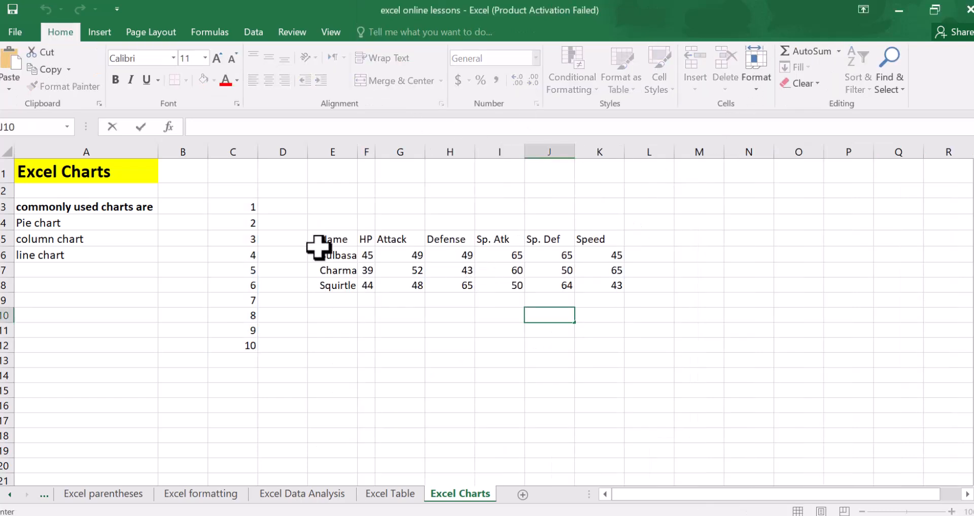
pyautogui.moveTo(329, 238); pyautogui.dragTo(609, 283)
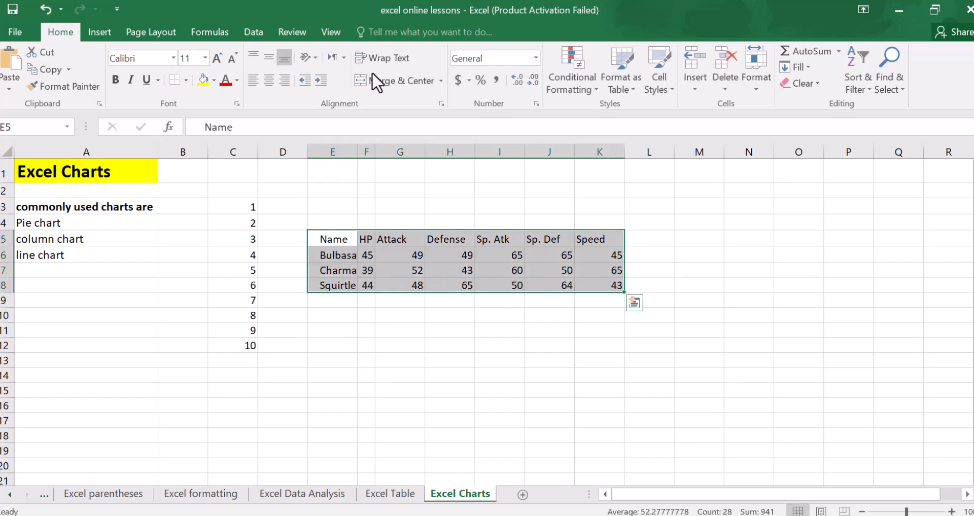
pyautogui.click(104, 30)
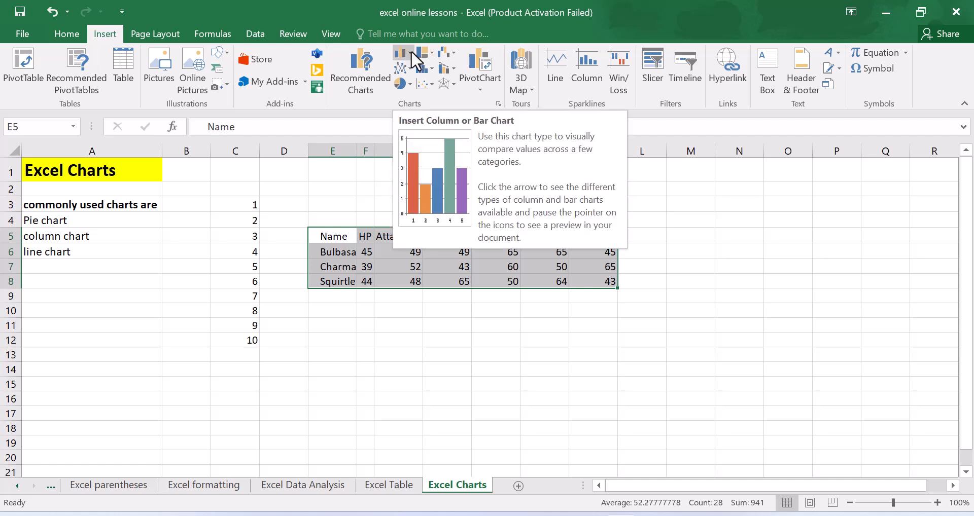
pyautogui.click(410, 50)
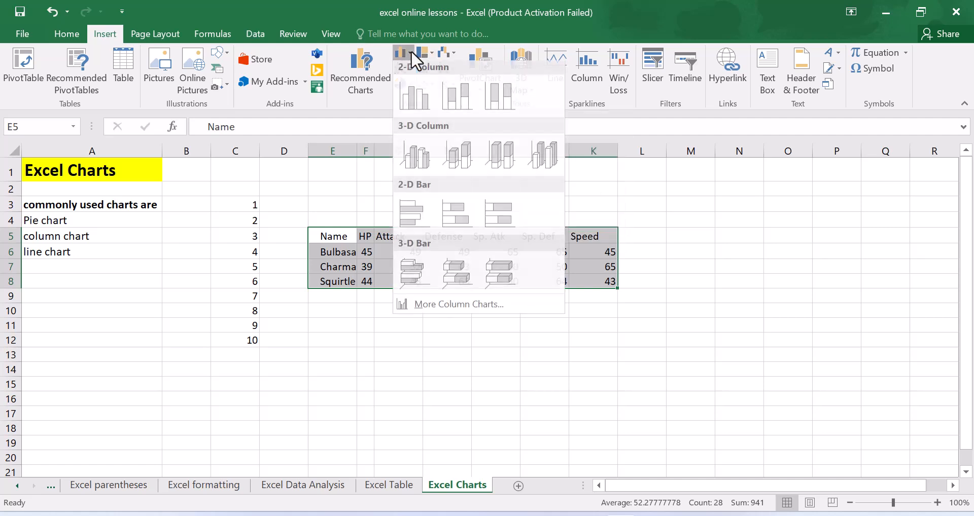
pyautogui.click(418, 104)
pyautogui.moveTo(521, 247); pyautogui.dragTo(629, 170)
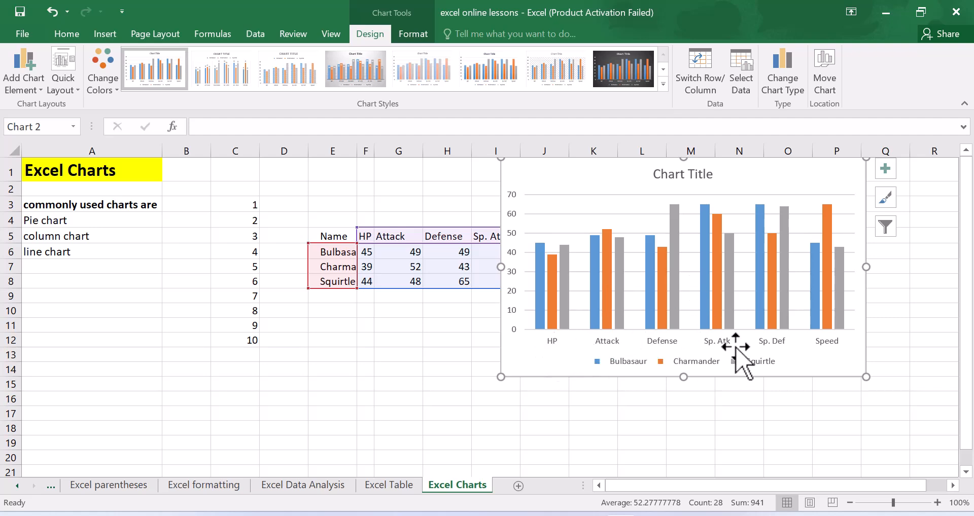
# Step: Move the column chart down to uncover the table's header row, and delete the chart
pyautogui.click(363, 323)
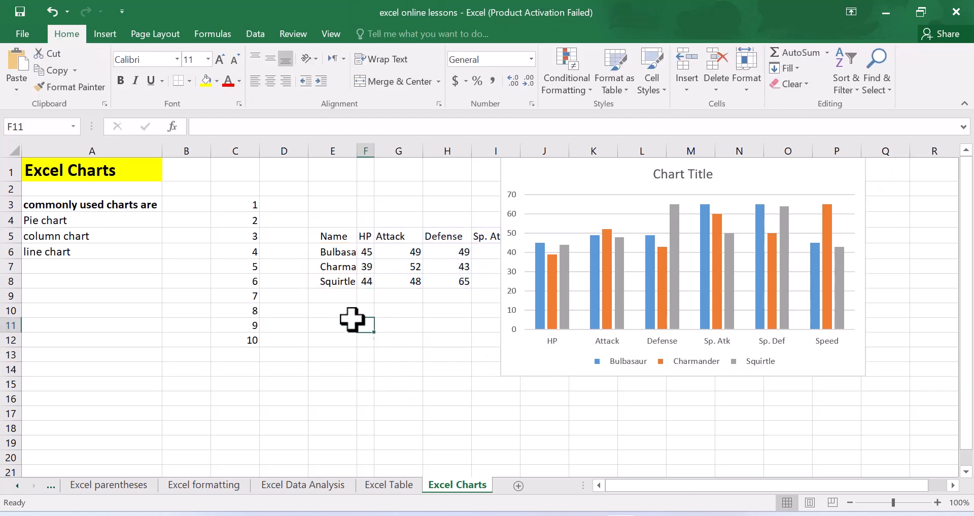
pyautogui.moveTo(555, 198); pyautogui.dragTo(583, 299)
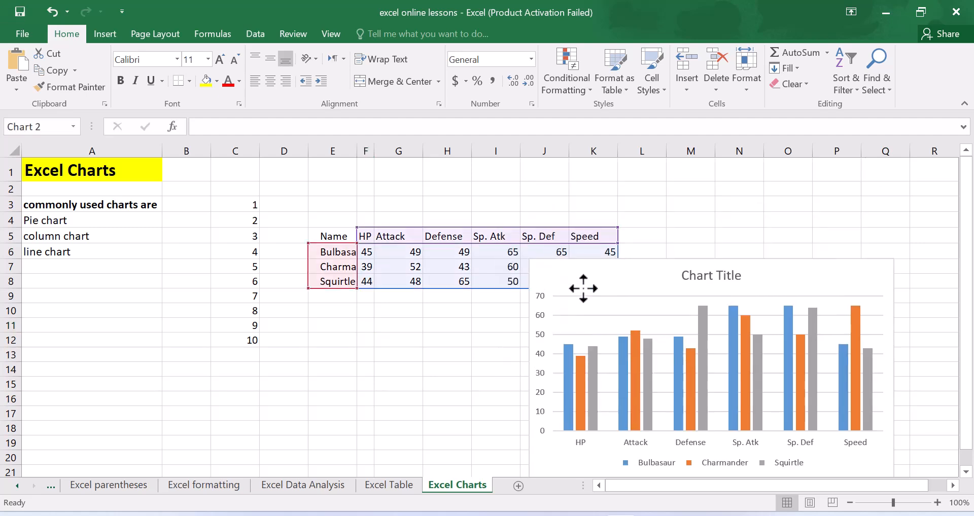
pyautogui.click(677, 224)
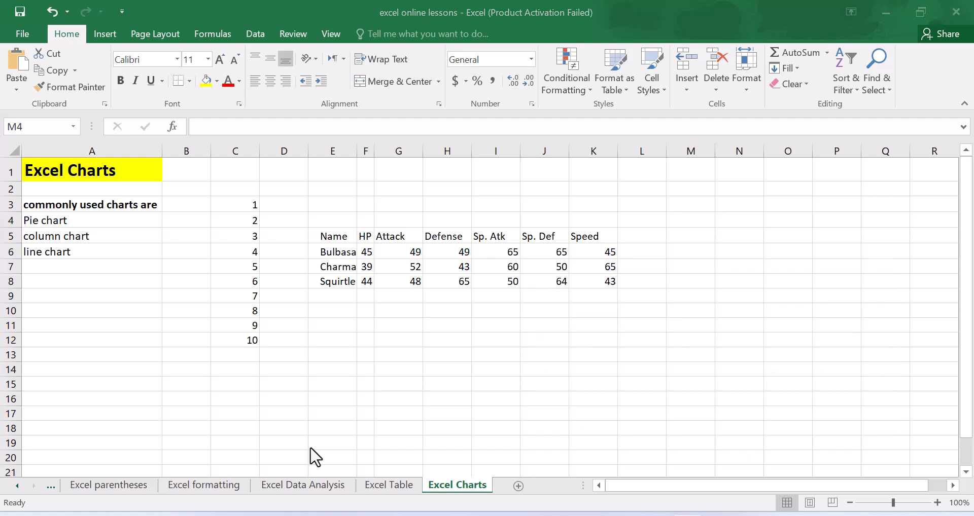
# Step: Insert a treemap chart from the stats table in E5:K8
pyautogui.click(365, 251)
pyautogui.moveTo(321, 236); pyautogui.dragTo(582, 283)
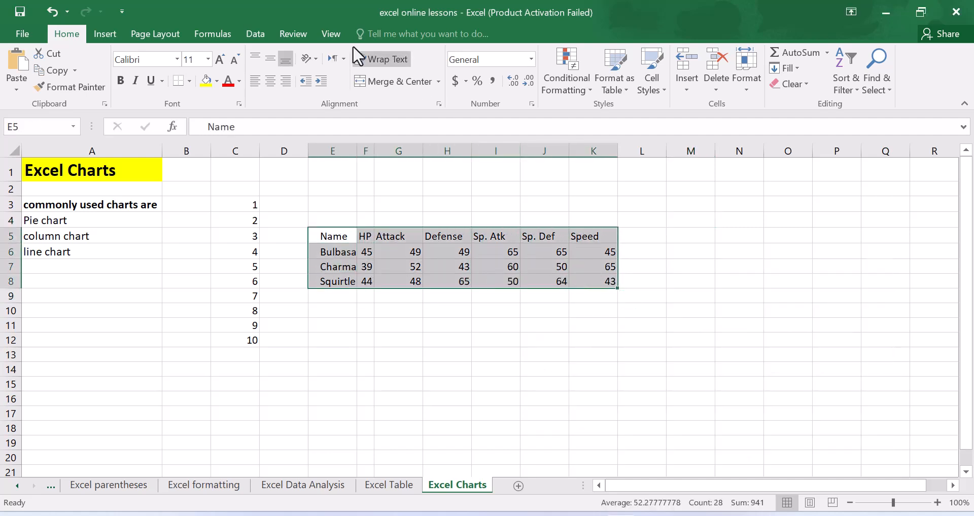
pyautogui.click(102, 34)
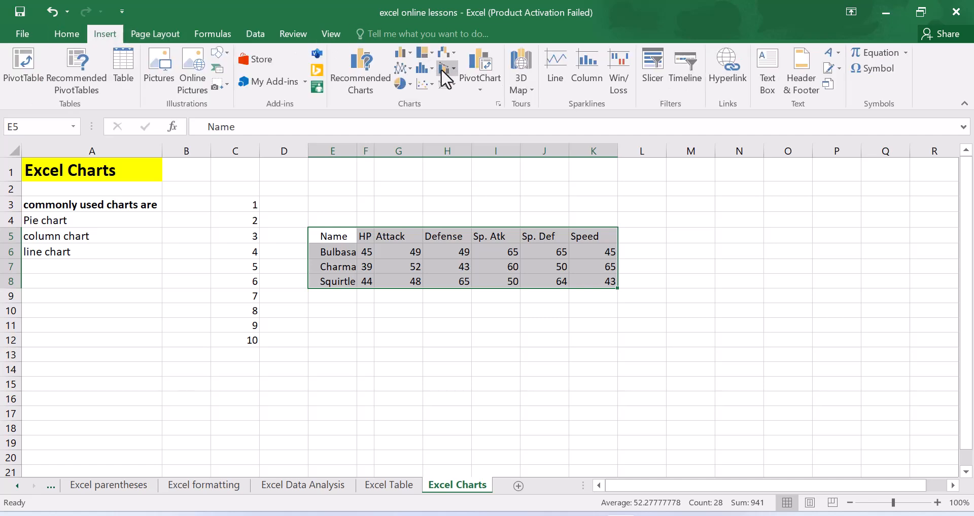
pyautogui.click(433, 51)
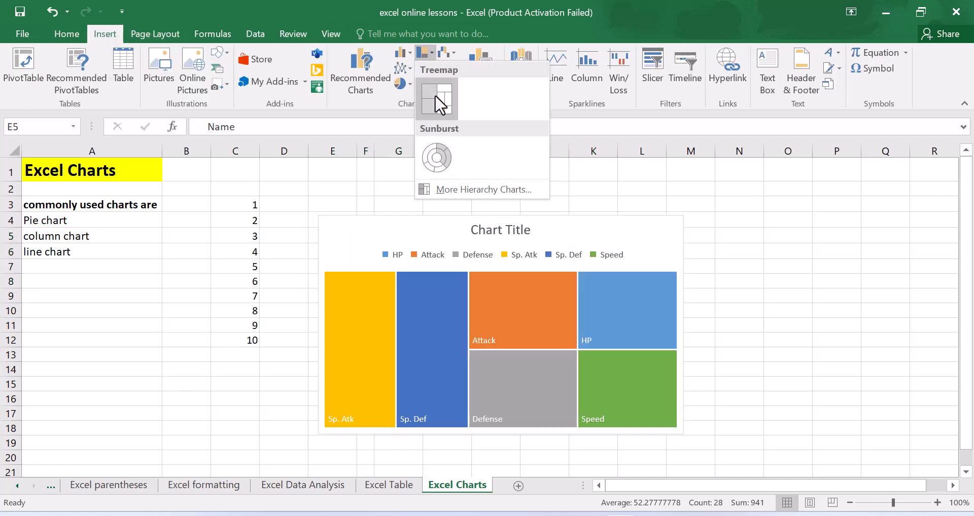
pyautogui.click(435, 94)
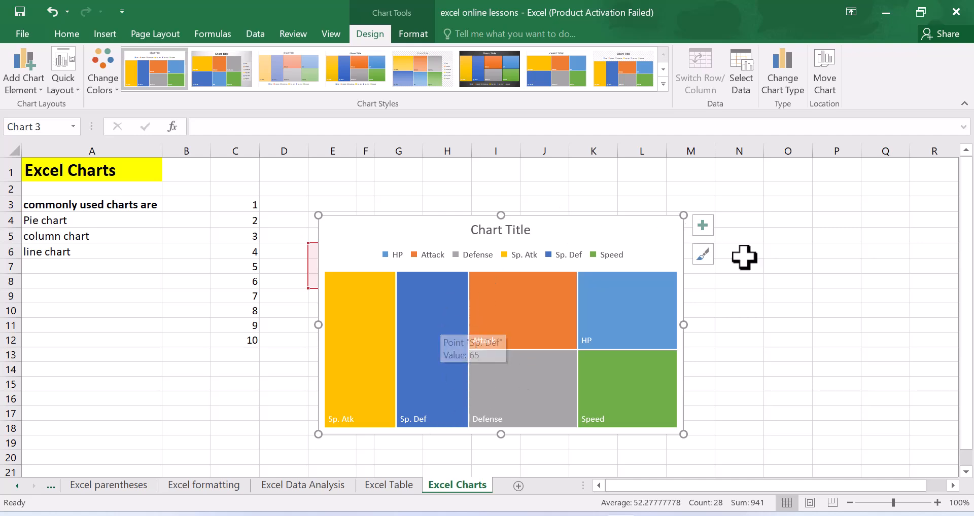
# Step: Move the treemap chart up and across to uncover the table's first columns, and delete the chart
pyautogui.click(776, 266)
pyautogui.moveTo(642, 256); pyautogui.dragTo(705, 205)
pyautogui.moveTo(589, 264)
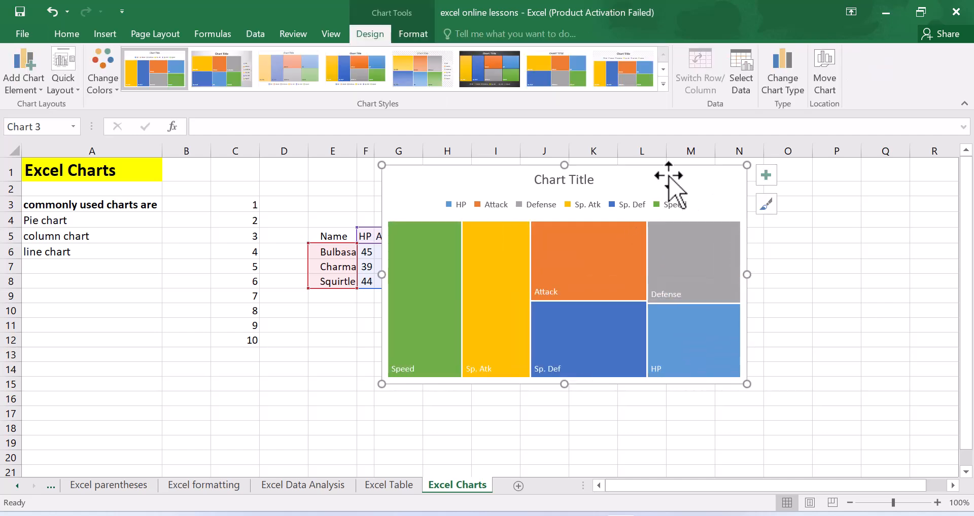
pyautogui.press('Delete')
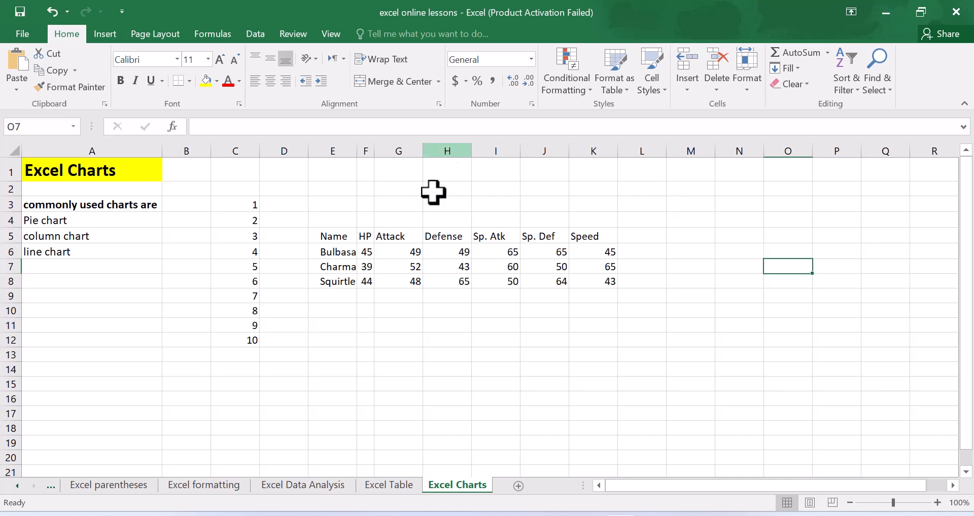
# Step: Insert a waterfall chart from the range E5:K9
pyautogui.moveTo(331, 236); pyautogui.dragTo(594, 299)
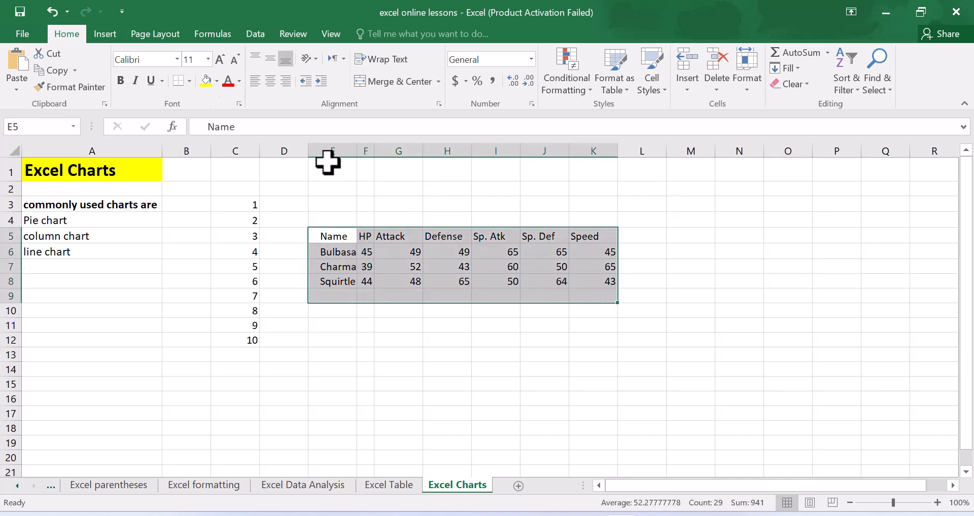
pyautogui.click(97, 33)
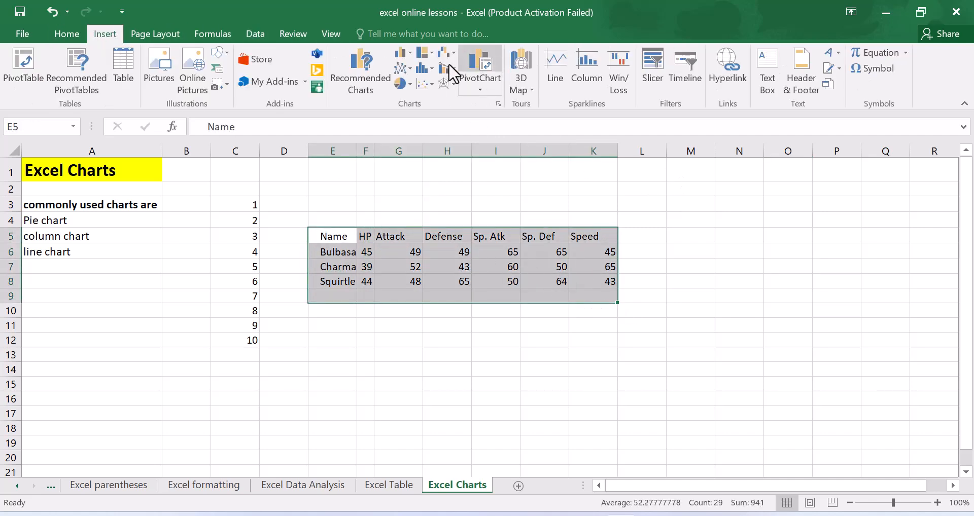
pyautogui.click(413, 51)
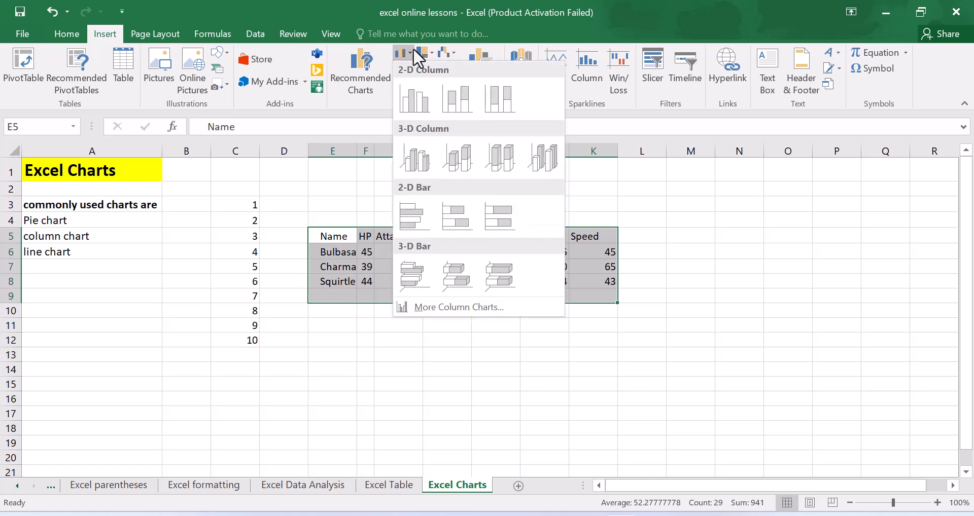
pyautogui.click(430, 53)
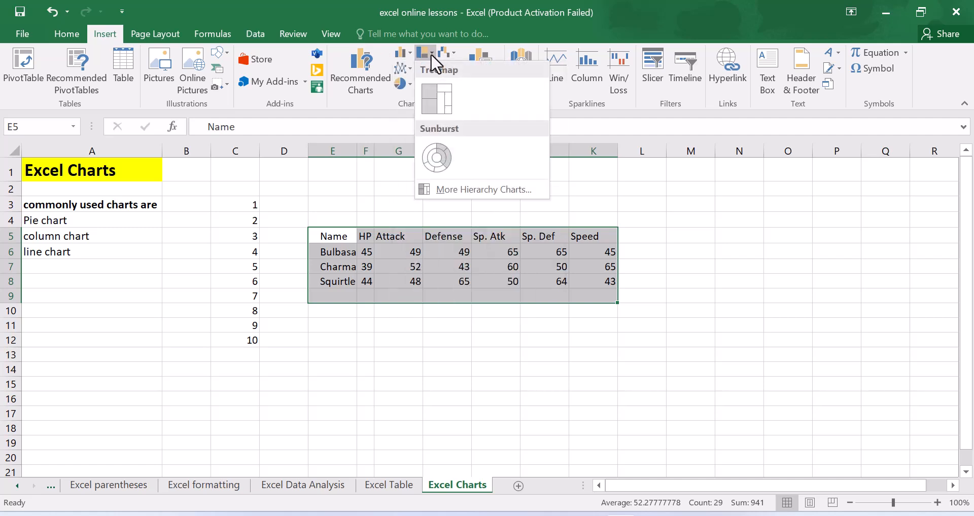
pyautogui.click(450, 51)
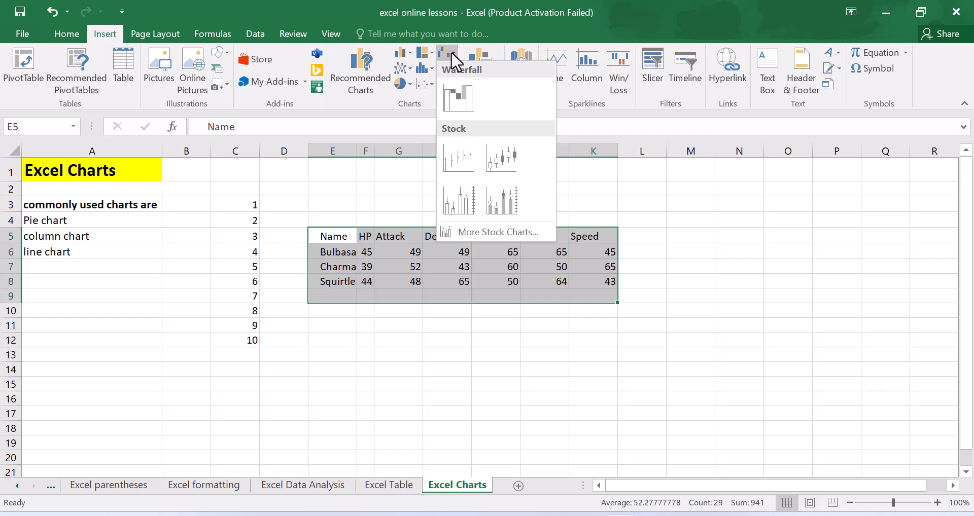
pyautogui.click(453, 90)
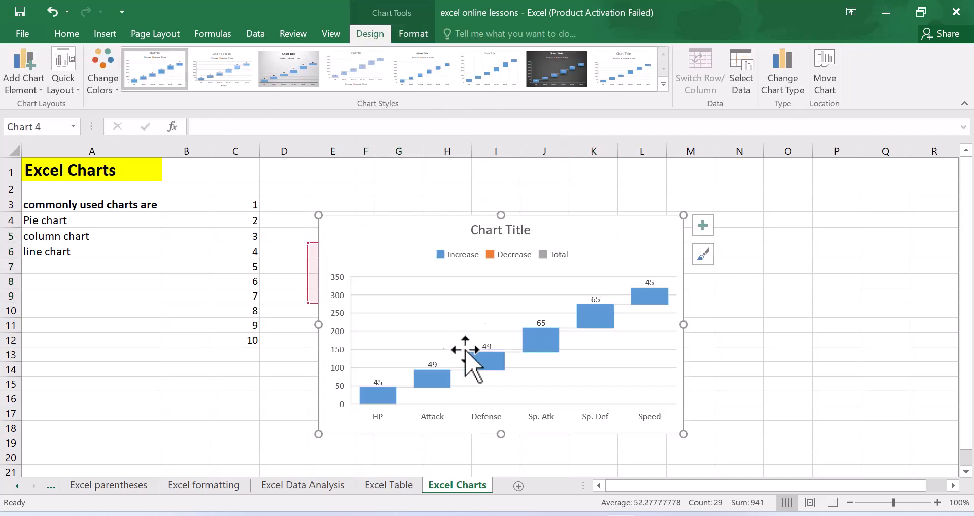
pyautogui.moveTo(443, 238); pyautogui.dragTo(424, 232)
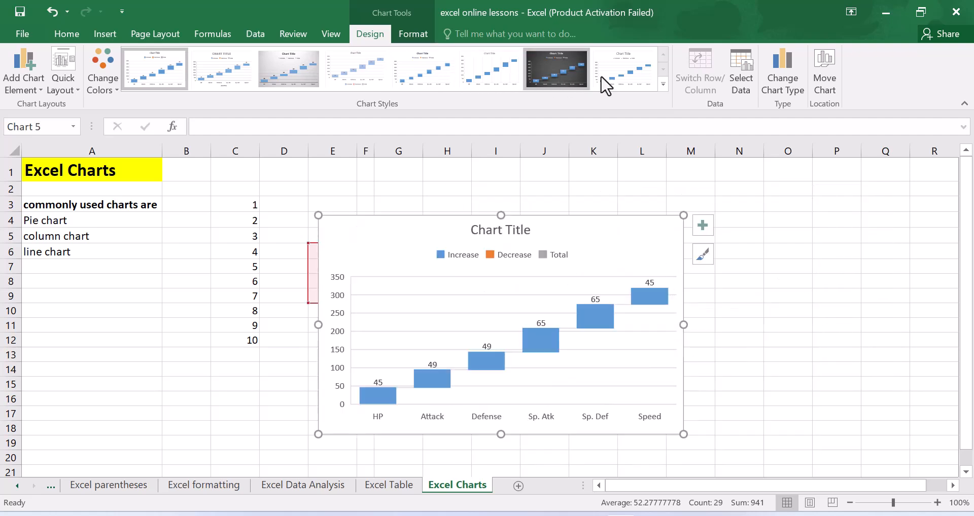
# Step: Apply the dark-background chart style to the waterfall chart
pyautogui.click(663, 84)
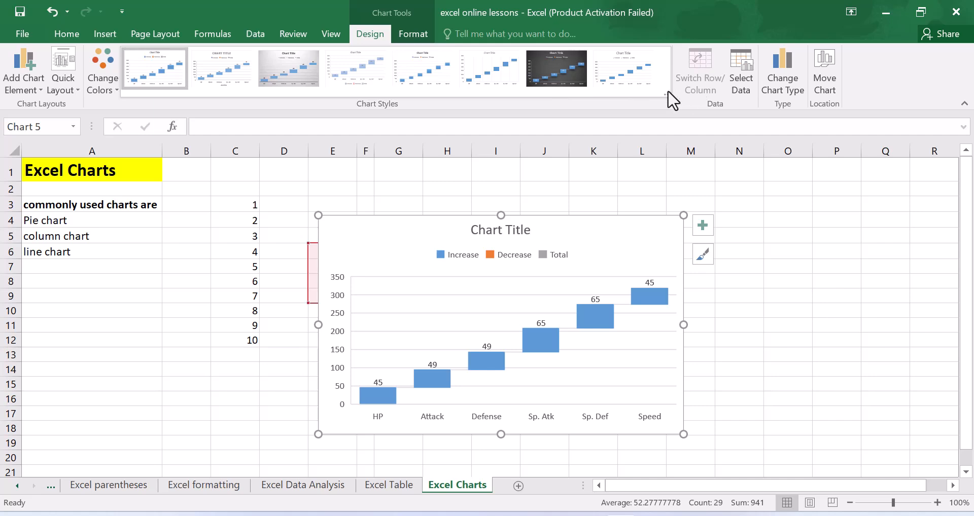
pyautogui.click(290, 70)
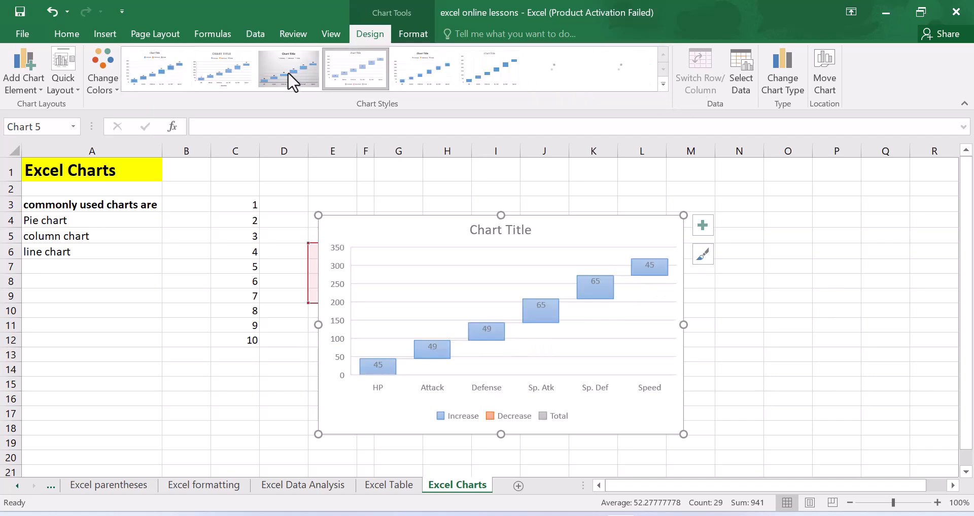
pyautogui.click(538, 74)
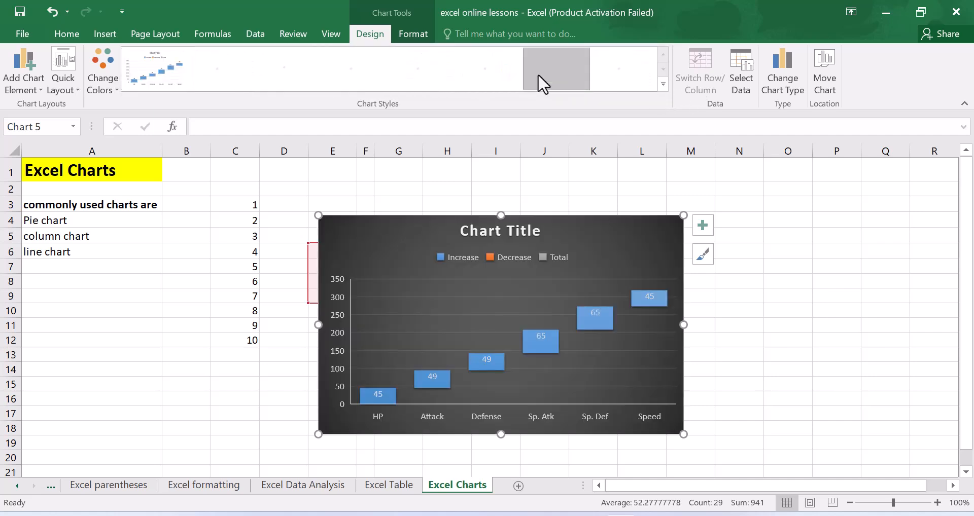
# Step: Add axis titles to the waterfall chart and hide its chart title and data labels
pyautogui.click(705, 230)
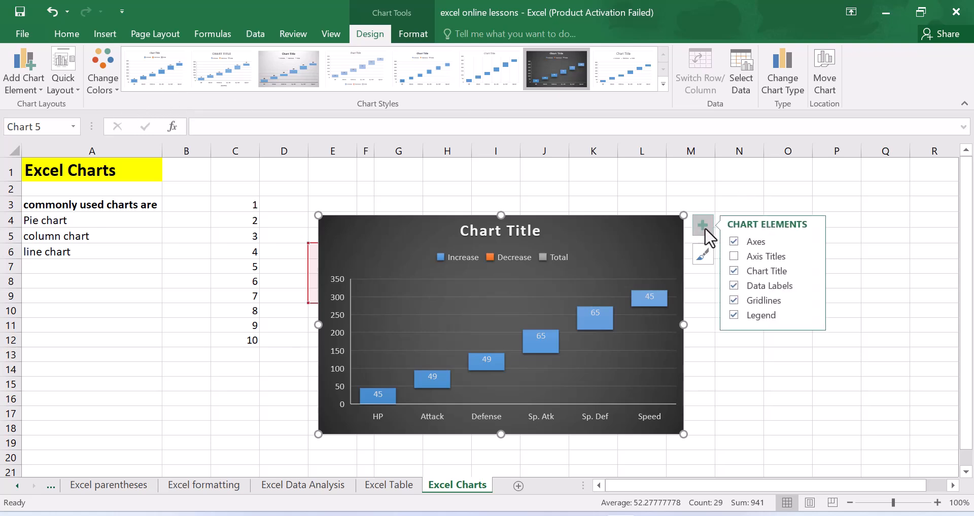
pyautogui.click(751, 252)
pyautogui.click(734, 257)
pyautogui.click(733, 256)
pyautogui.click(731, 271)
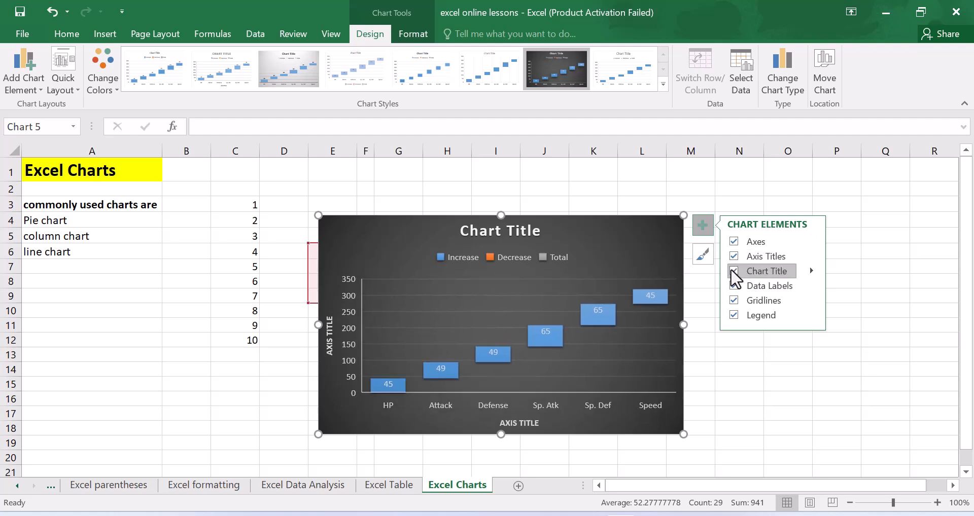
pyautogui.click(733, 286)
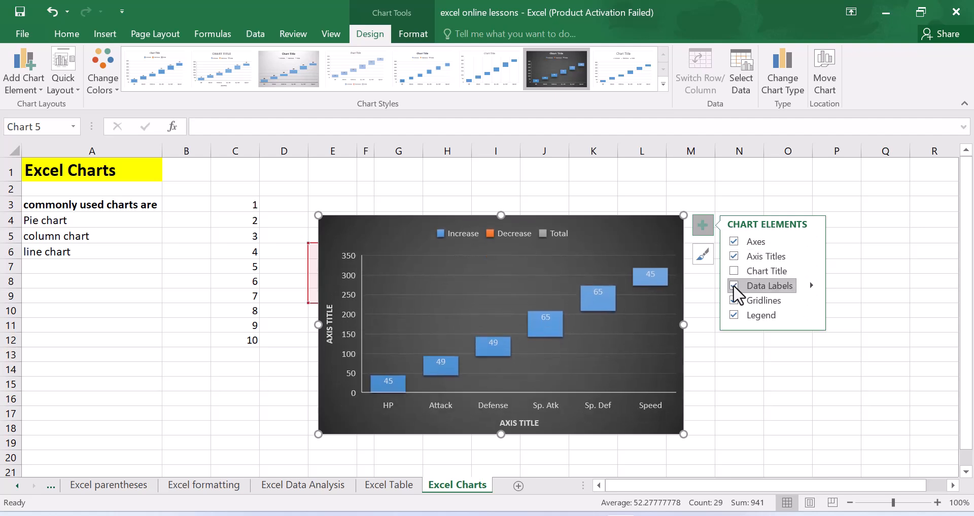
# Step: Remove the waterfall chart's axis titles, then show its chart title and hide it again
pyautogui.click(733, 258)
pyautogui.click(734, 272)
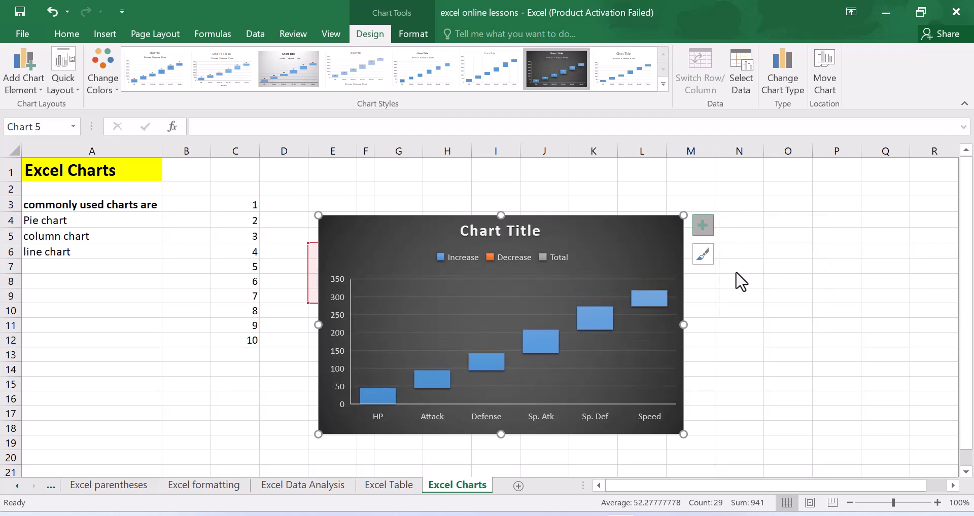
pyautogui.click(703, 232)
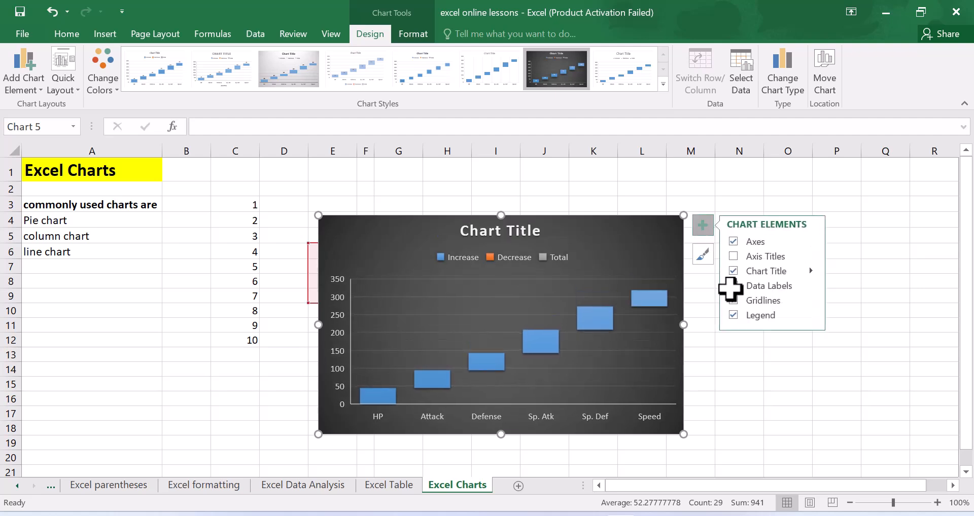
pyautogui.click(734, 271)
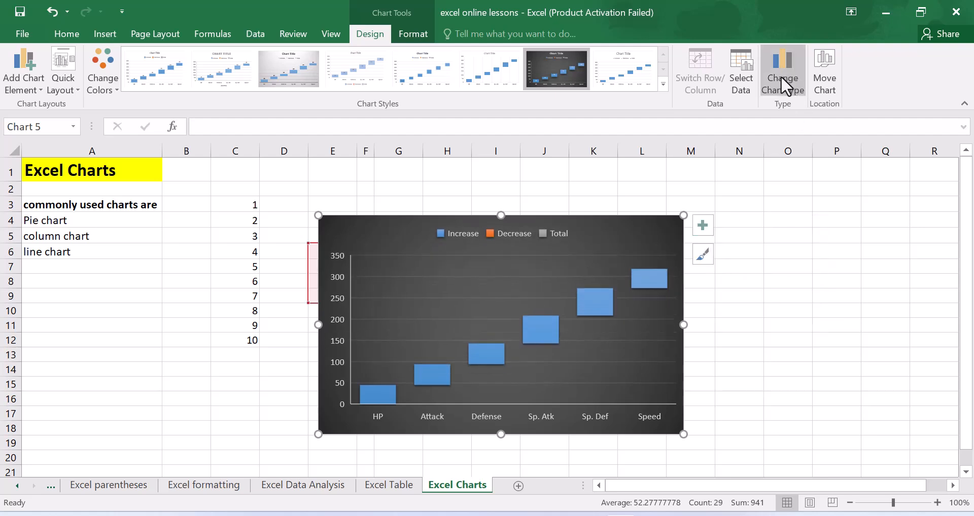
# Step: Delete the waterfall chart from the worksheet
pyautogui.click(539, 266)
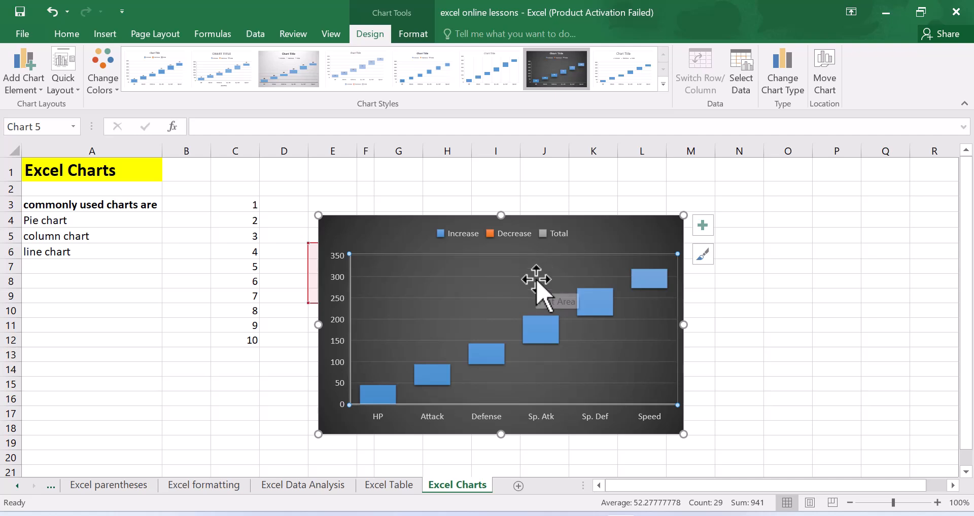
pyautogui.moveTo(708, 315); pyautogui.dragTo(716, 315)
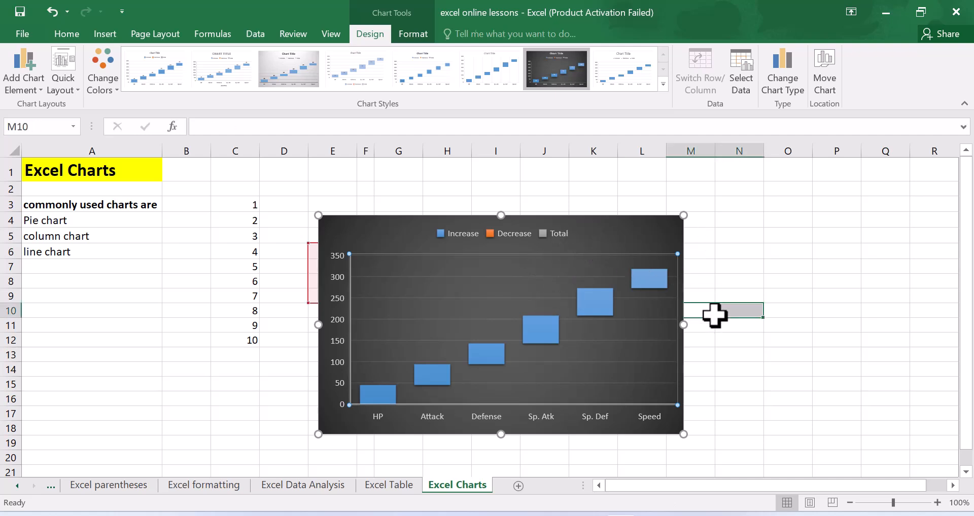
pyautogui.click(664, 236)
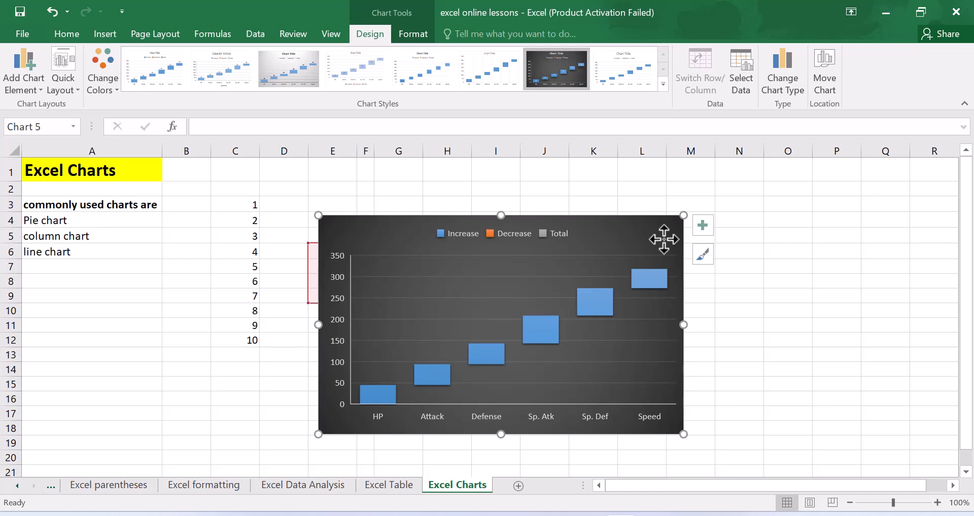
pyautogui.press('Delete')
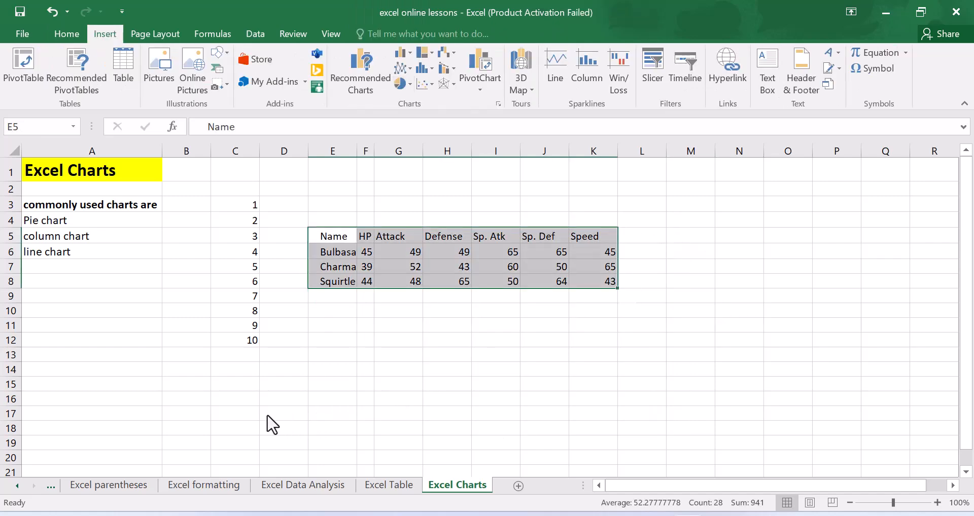
# Step: Insert a 2-D pie chart from the stats table in E5:K8 and move it across to uncover the table's first columns
pyautogui.click(410, 86)
pyautogui.click(412, 127)
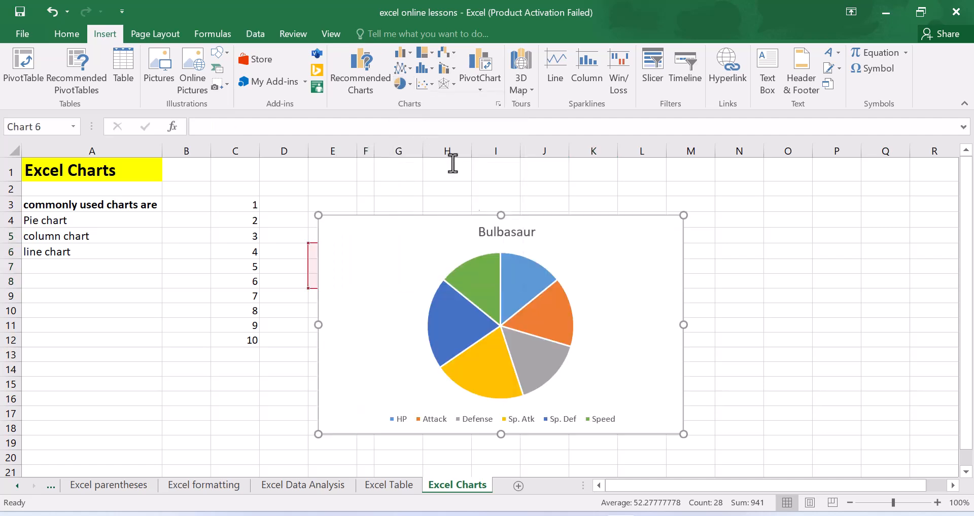
pyautogui.moveTo(580, 260); pyautogui.dragTo(592, 256)
pyautogui.moveTo(608, 224); pyautogui.dragTo(804, 210)
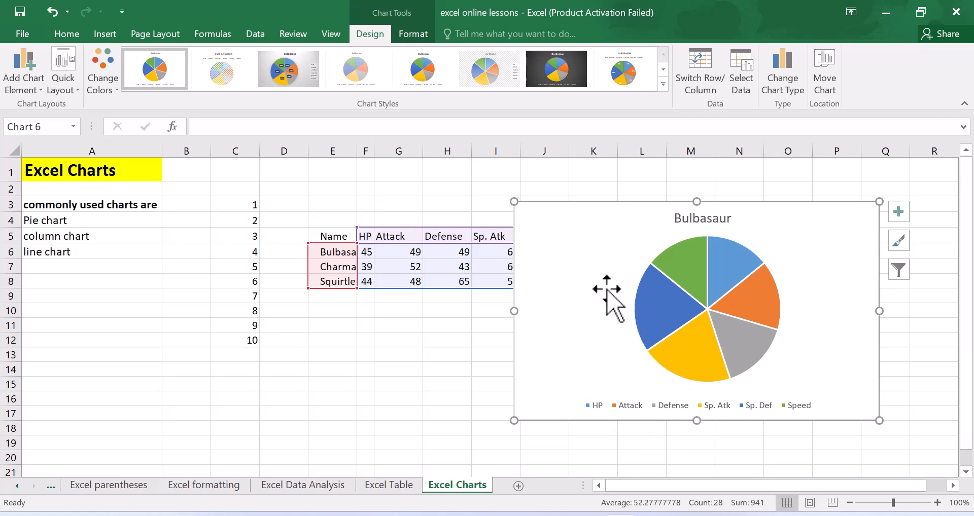
# Step: Apply the blue-background chart style with white slices to the pie chart, and delete the chart
pyautogui.click(663, 84)
pyautogui.click(214, 119)
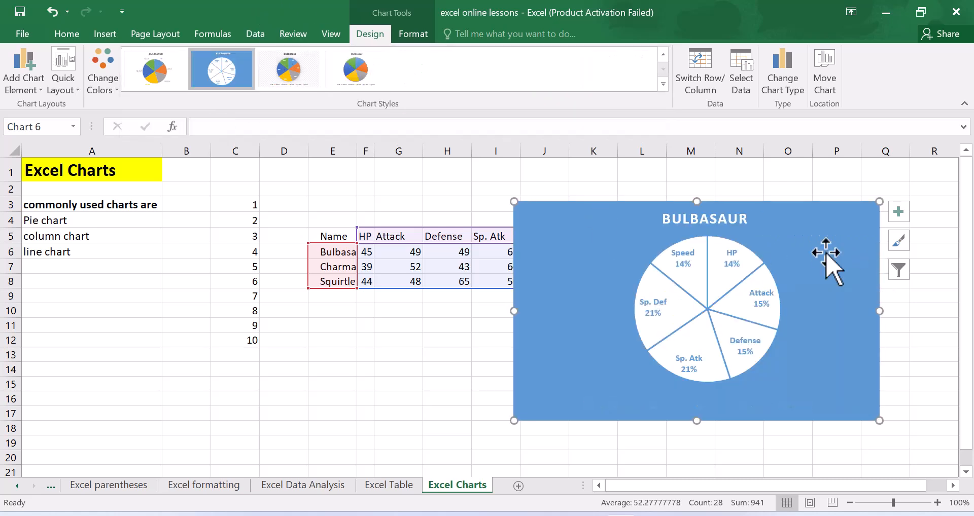
pyautogui.press('Delete')
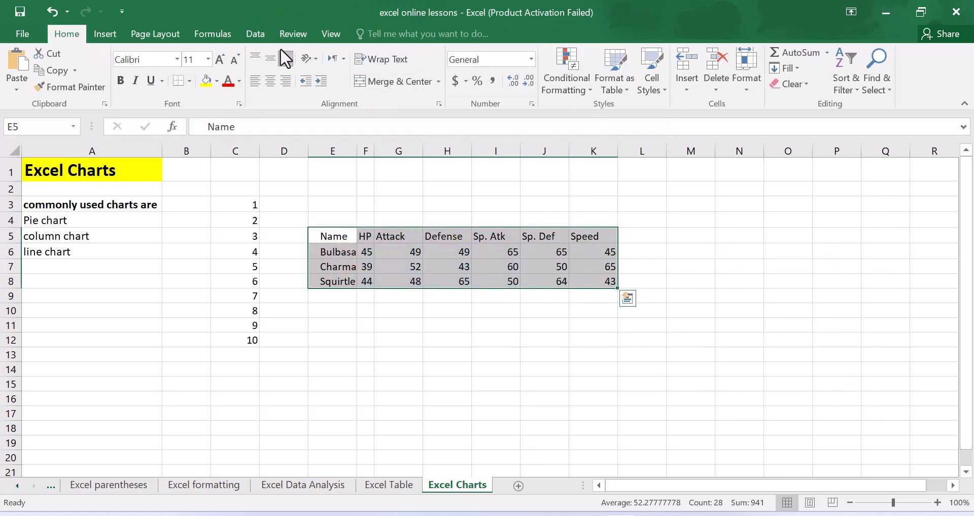
# Step: Insert a markers-only scatter chart from the stats table in E5:K8
pyautogui.click(105, 32)
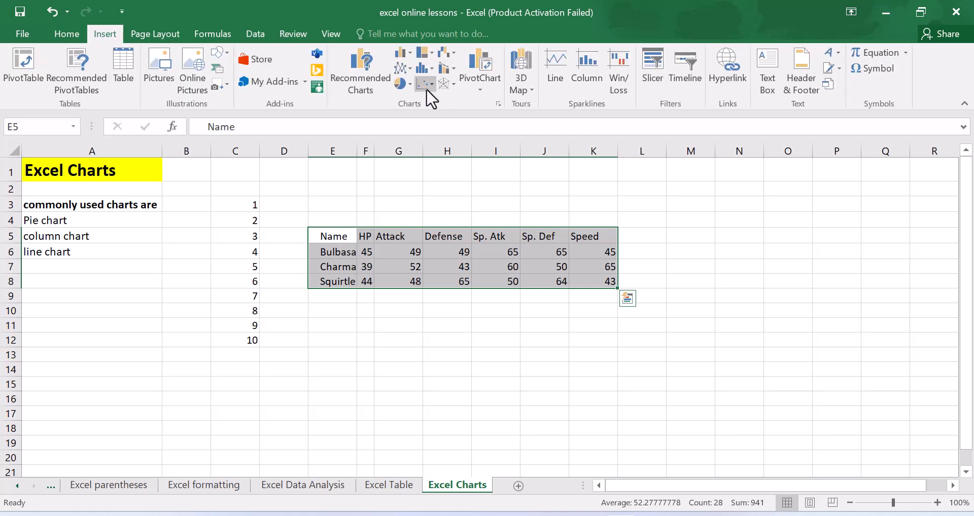
pyautogui.click(430, 83)
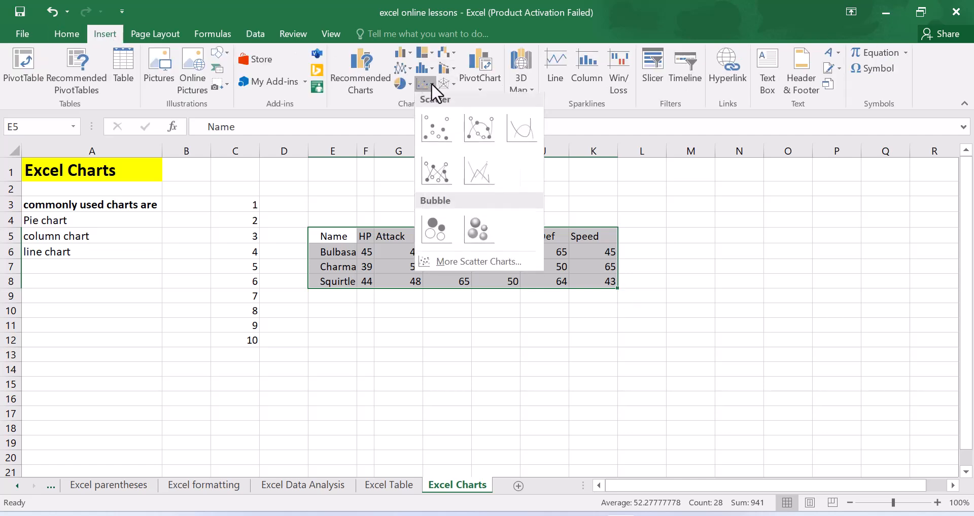
pyautogui.click(450, 124)
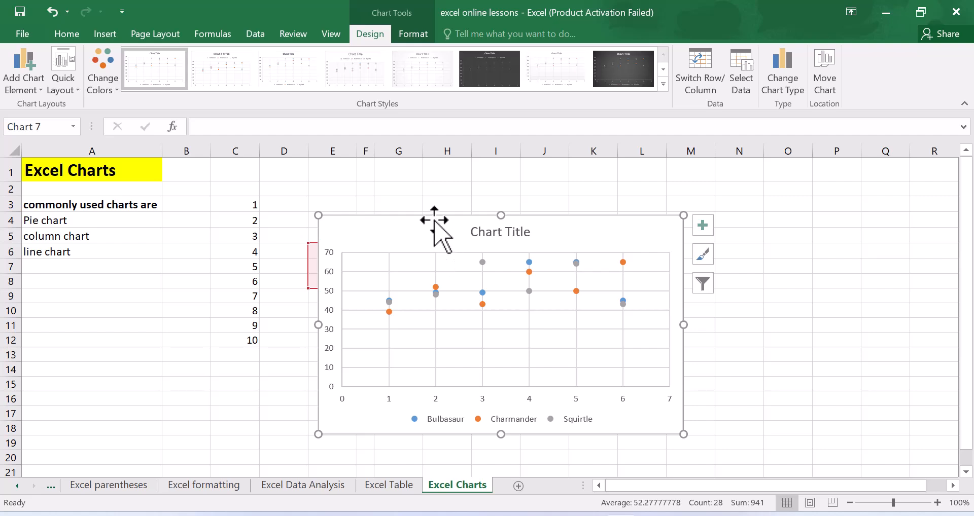
# Step: Move the scatter chart across to uncover the table's first columns, and delete the chart
pyautogui.moveTo(434, 221); pyautogui.dragTo(568, 231)
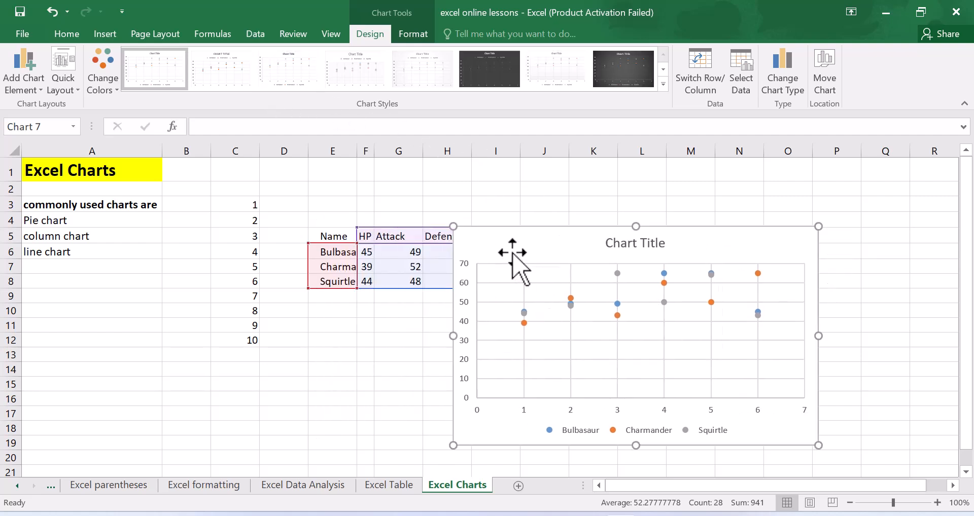
pyautogui.press('Delete')
# Step: Review the recommended charts for the stats table and close the list without inserting one
pyautogui.click(105, 34)
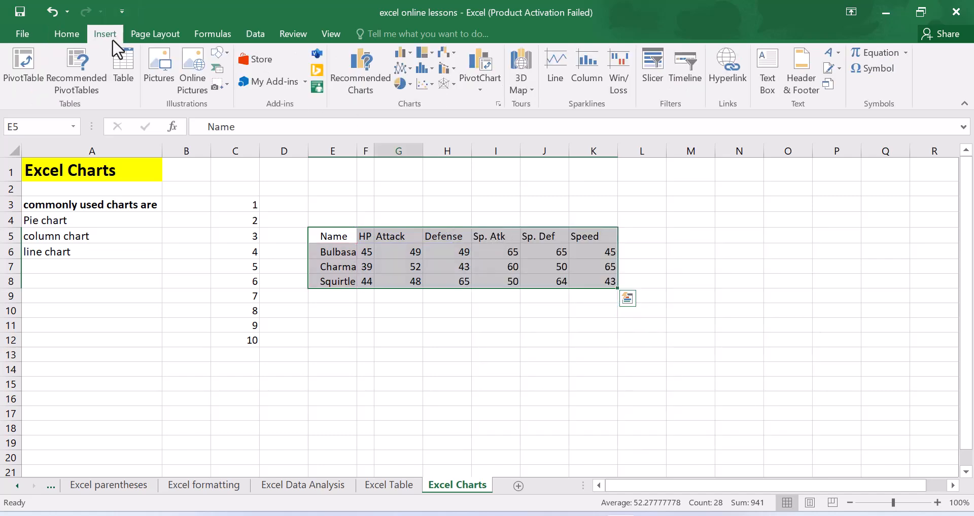
pyautogui.click(385, 83)
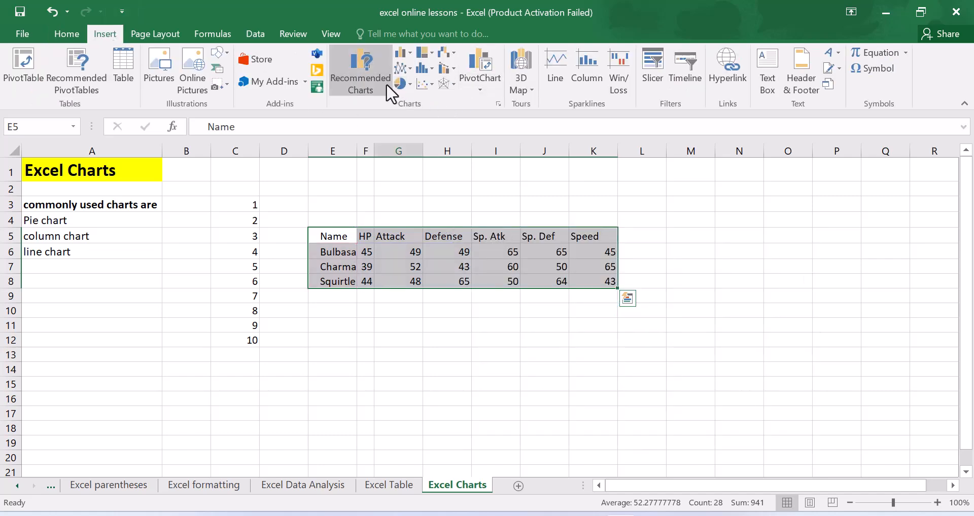
pyautogui.scroll(-1, 326, 341)
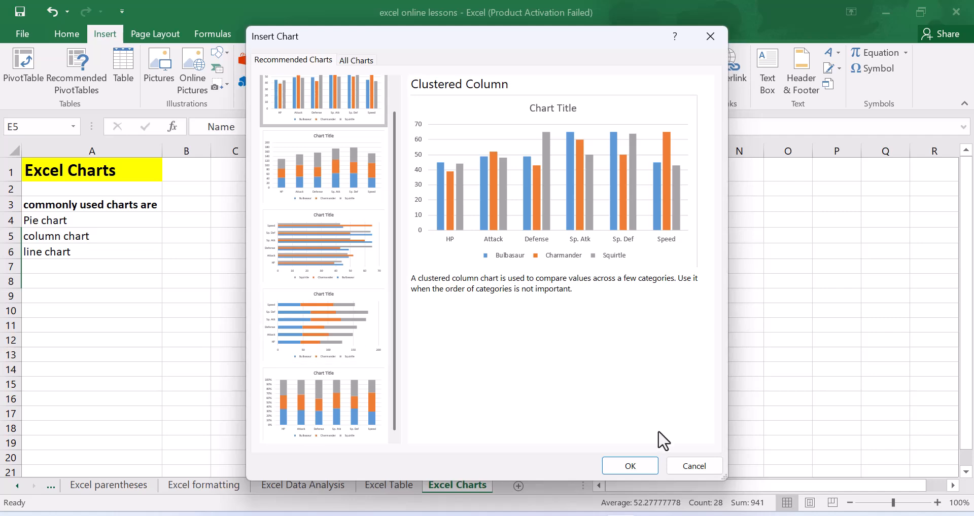
pyautogui.click(674, 466)
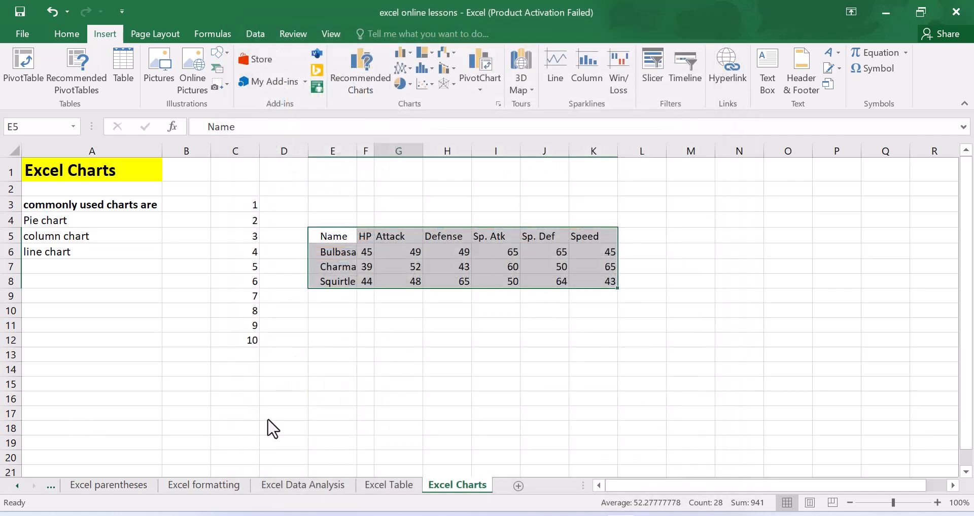
# Step: Select the stats table in E5:K8, including its header row
pyautogui.hotkey('alt', 'Tab')
pyautogui.hotkey('alt', 'Tab')
pyautogui.click(350, 311)
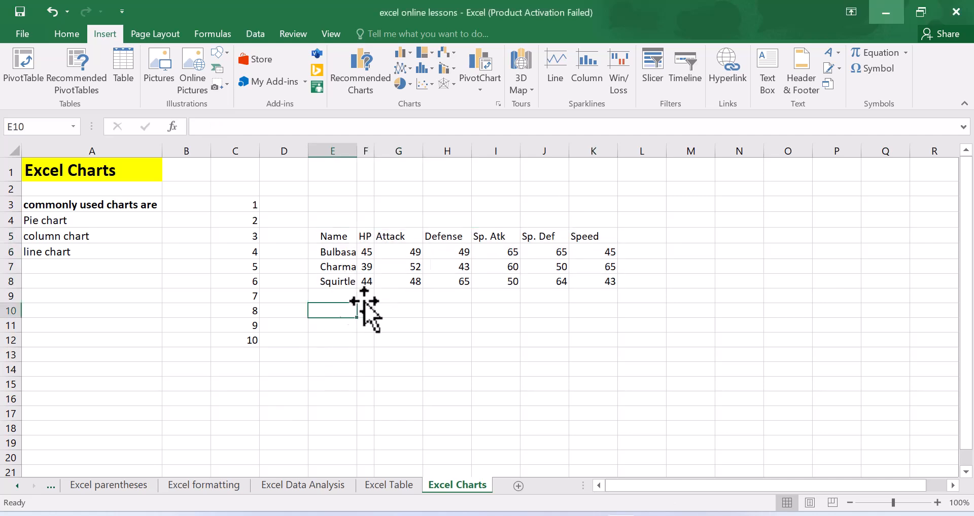
pyautogui.click(330, 238)
pyautogui.moveTo(330, 238); pyautogui.dragTo(599, 280)
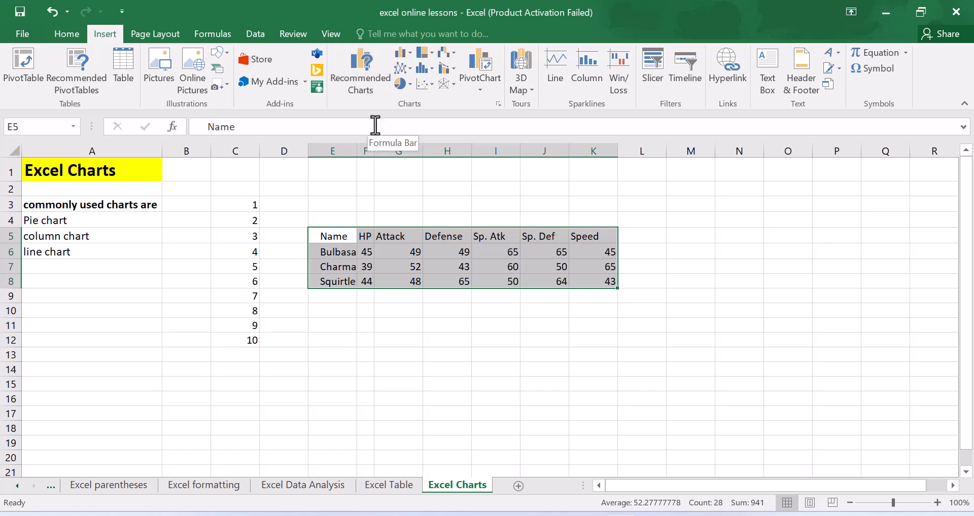
# Step: Select the range E4:M9 around the stats table
pyautogui.click(218, 233)
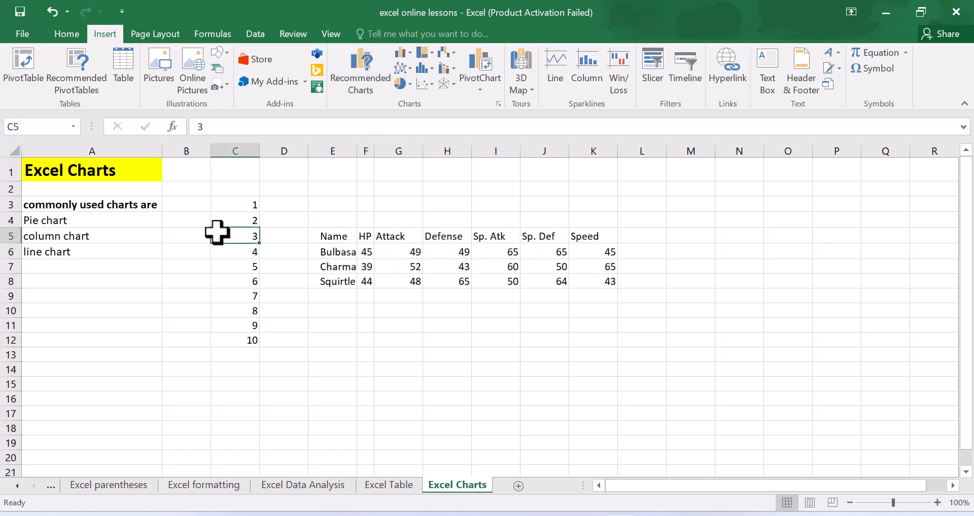
pyautogui.moveTo(322, 224); pyautogui.dragTo(619, 297)
pyautogui.click(599, 278)
pyautogui.moveTo(335, 235); pyautogui.dragTo(647, 285)
pyautogui.click(615, 277)
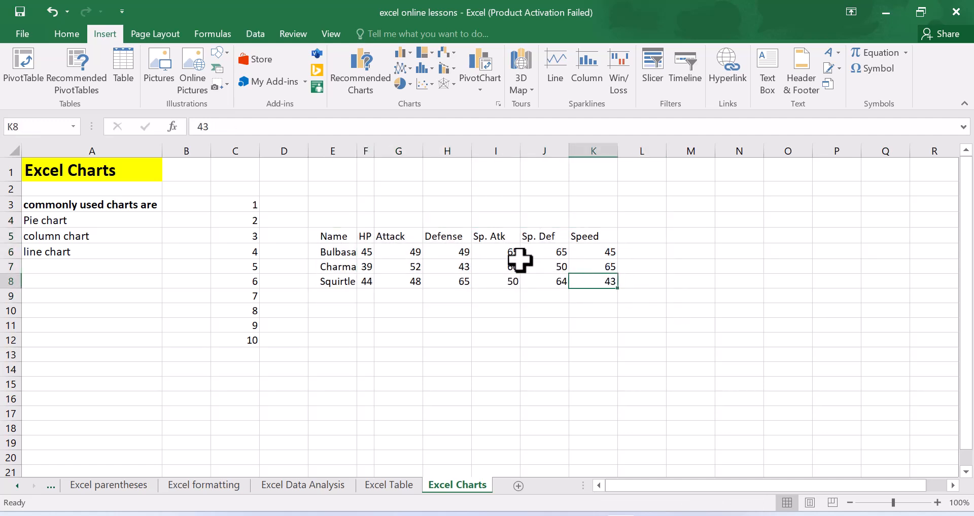
pyautogui.moveTo(332, 218); pyautogui.dragTo(711, 288)
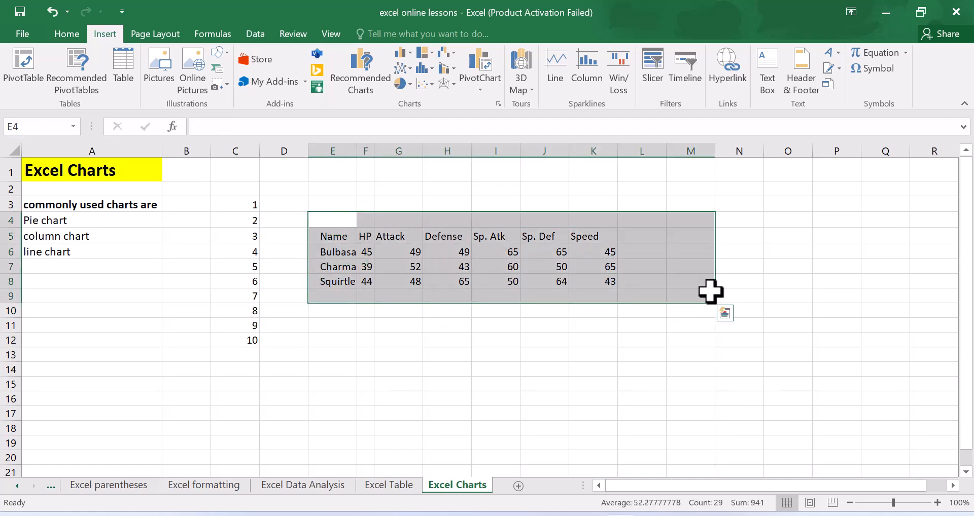